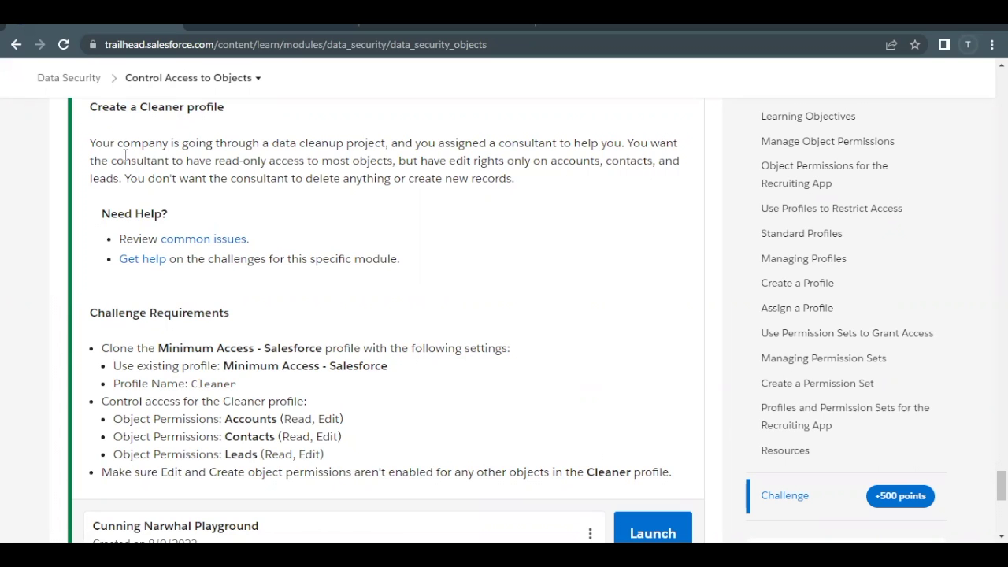
# - Review the Trailhead challenge: Read/Edit on Accounts, Contacts, Leads, cloned from Minimum Access - Salesforce
pyautogui.moveTo(123, 161); pyautogui.dragTo(215, 165)
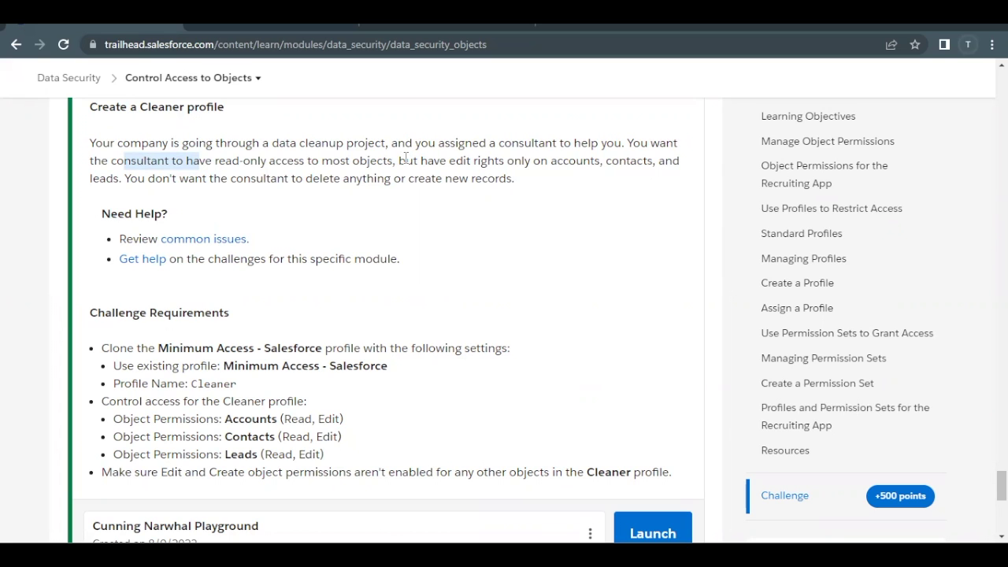
pyautogui.moveTo(402, 163); pyautogui.dragTo(122, 179)
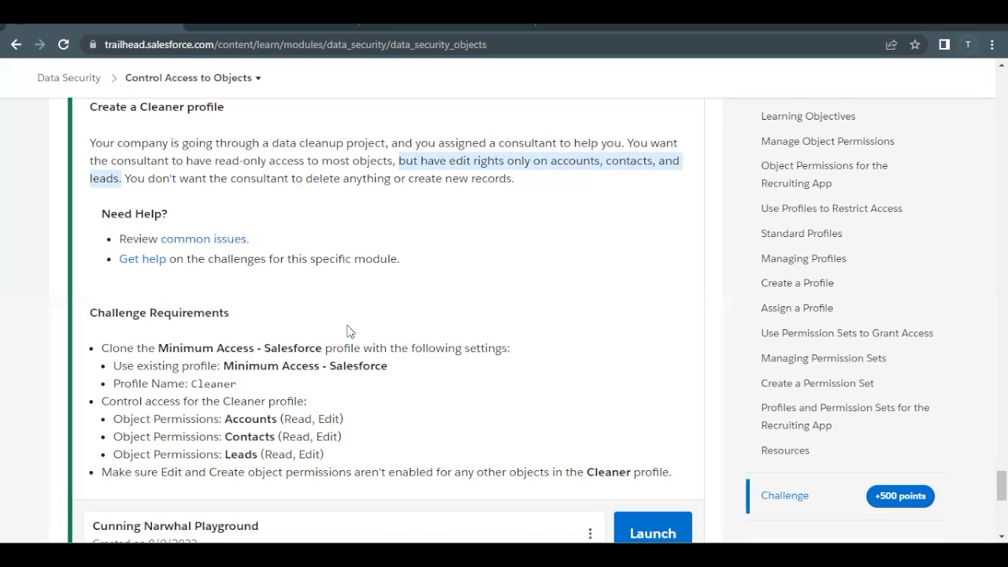
pyautogui.scroll(-1, 350, 331)
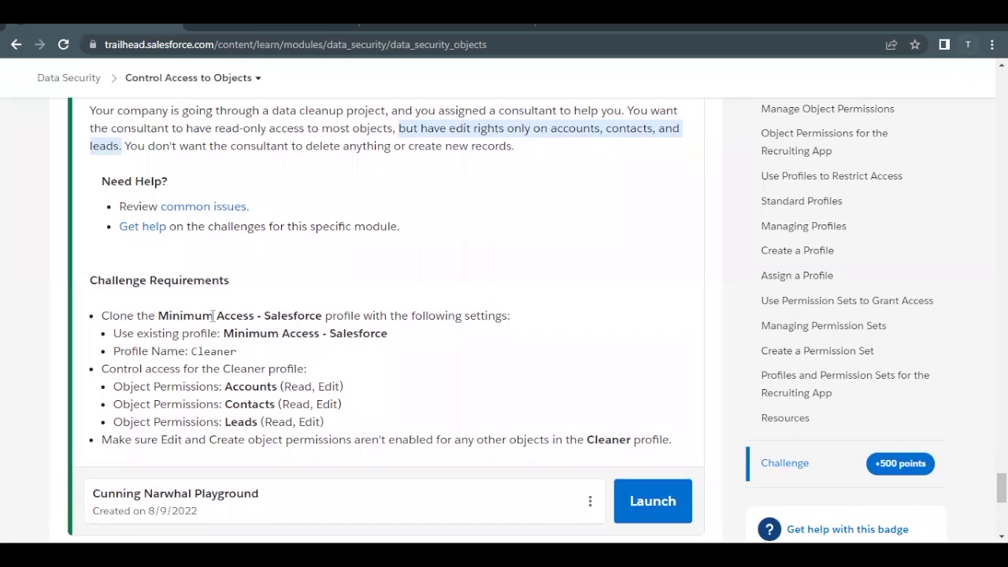
pyautogui.moveTo(162, 316); pyautogui.dragTo(280, 313)
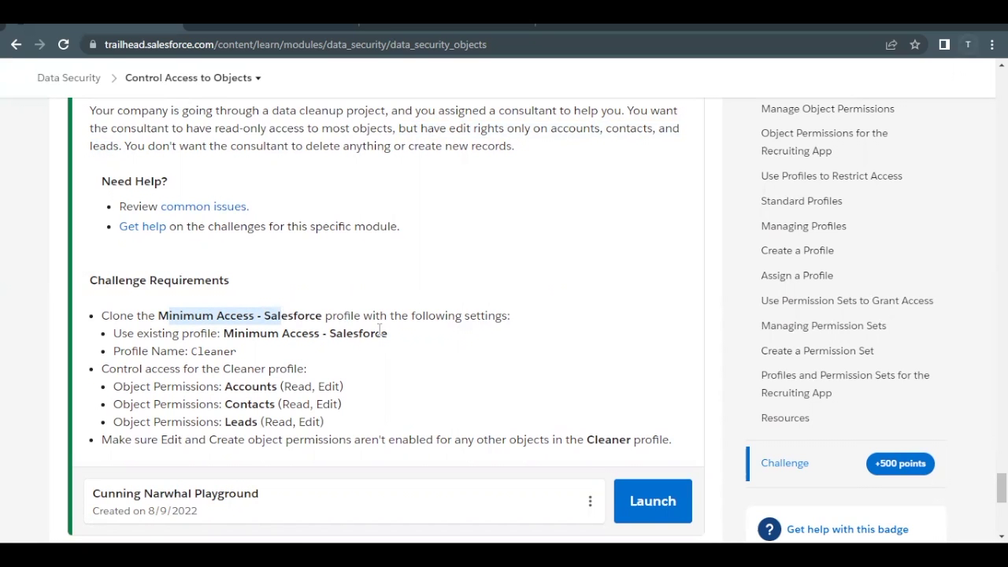
pyautogui.scroll(-1, 379, 329)
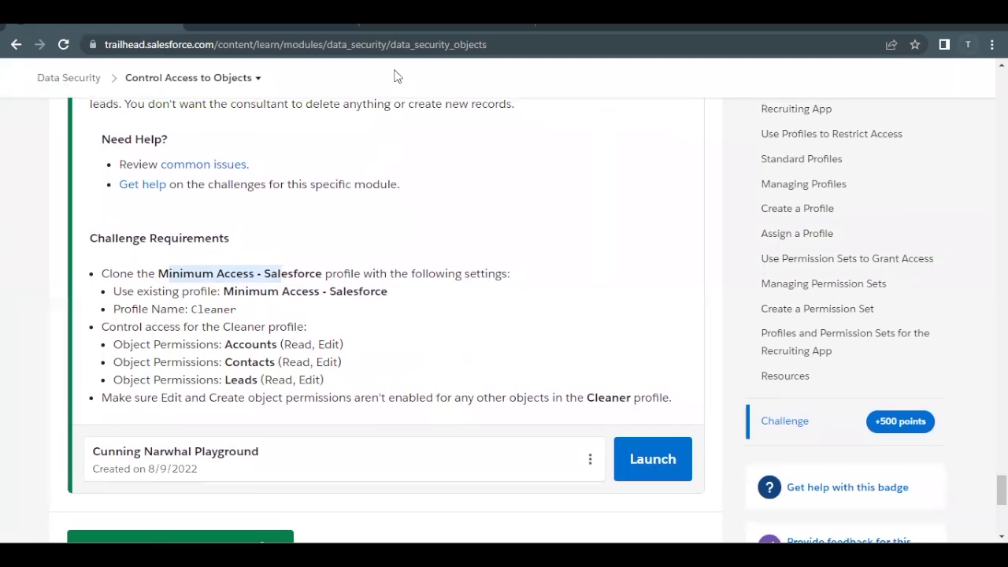
# - Clone Minimum Access - Salesforce from the Profiles list and copy the name 'Cleaner' from the challenge
pyautogui.click(419, 27)
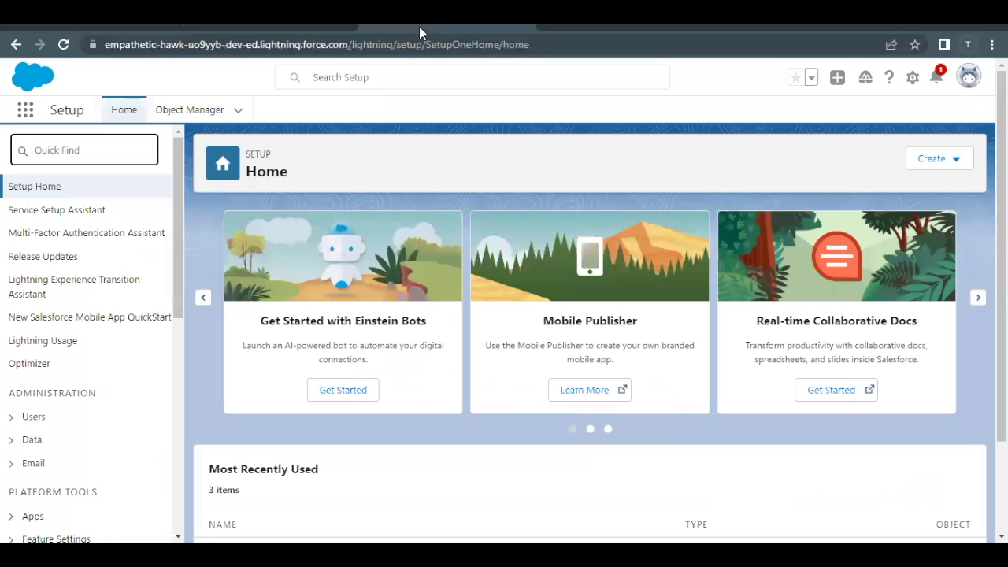
pyautogui.click(74, 155)
pyautogui.write('prc')
pyautogui.write('f')
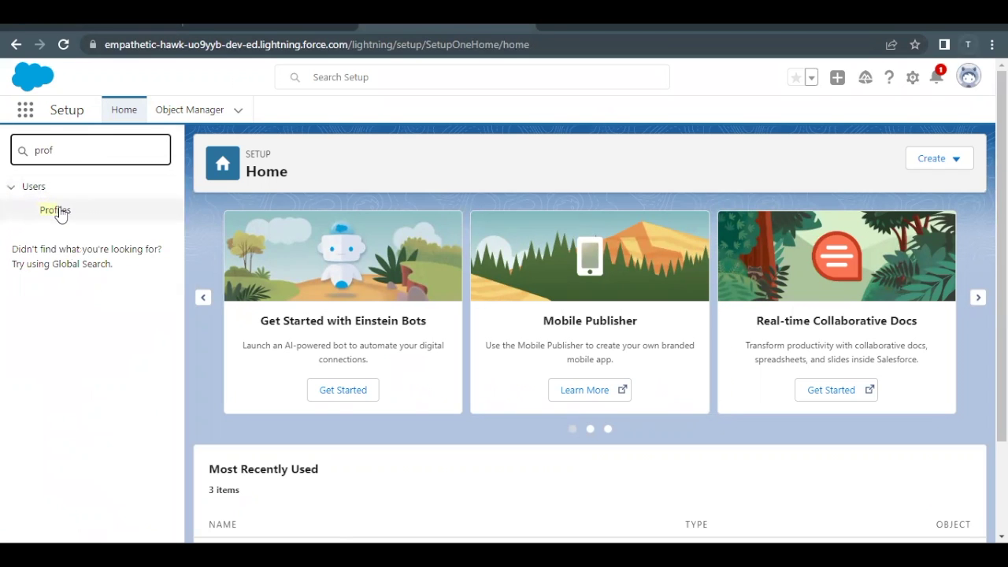
pyautogui.click(57, 211)
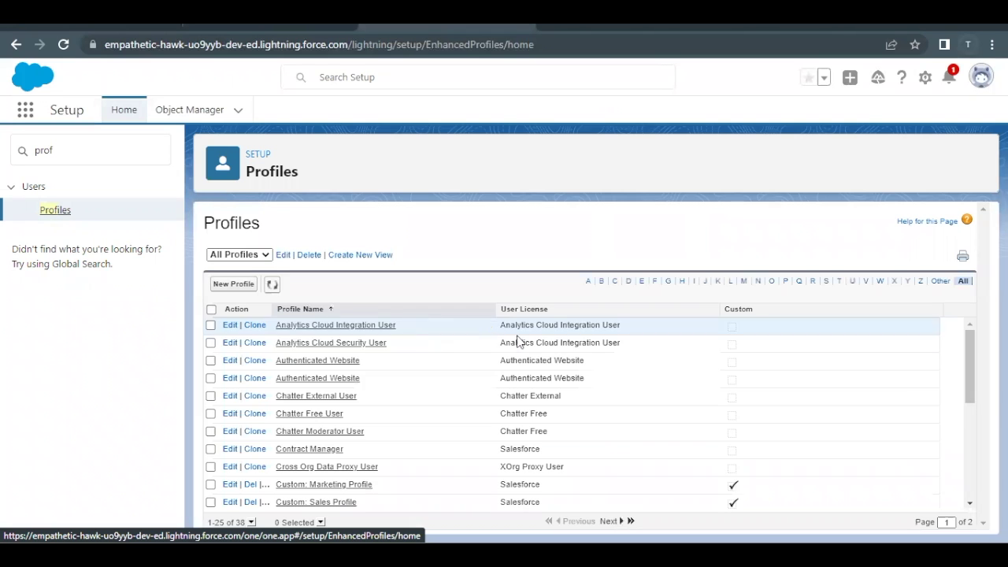
pyautogui.click(744, 281)
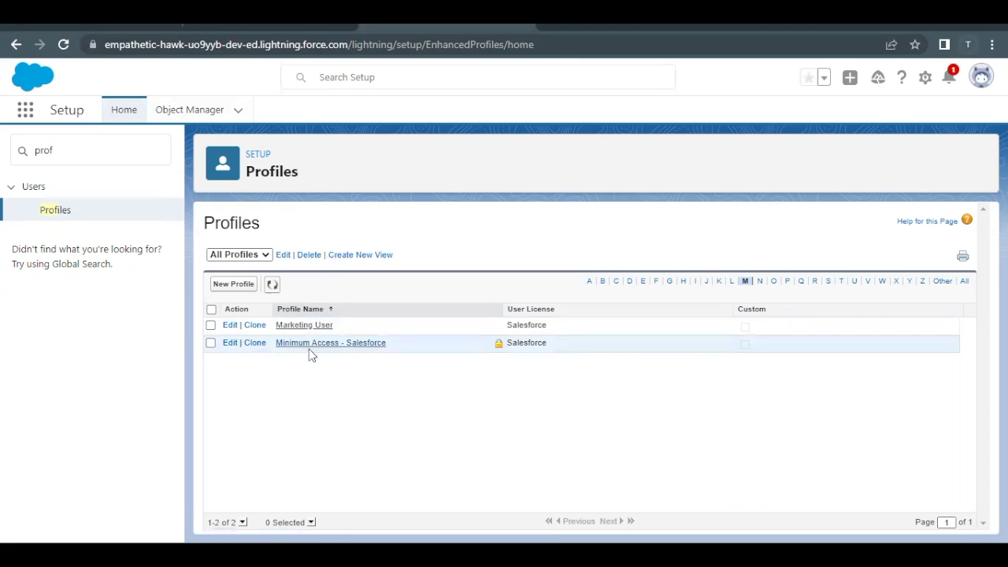
pyautogui.click(259, 344)
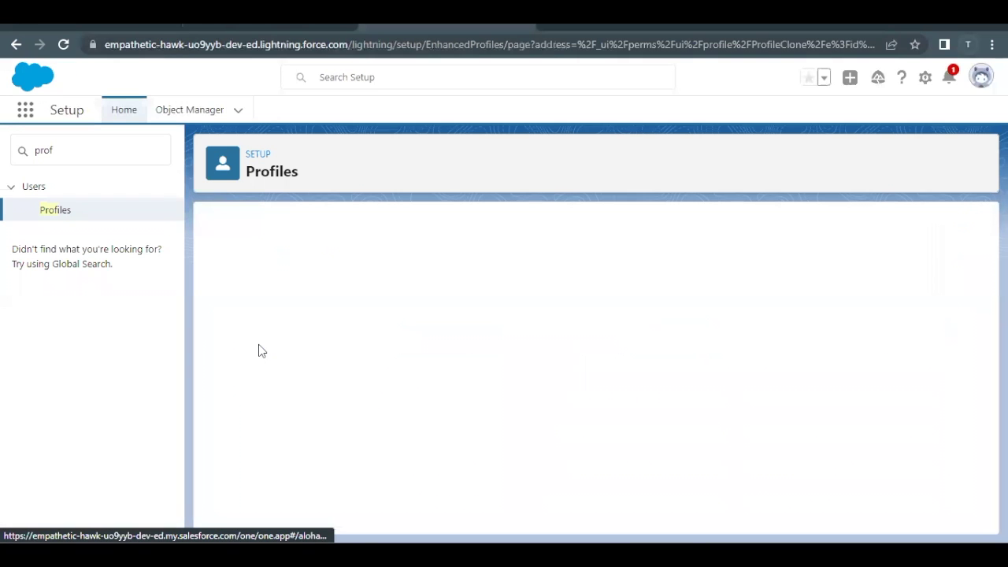
pyautogui.click(96, 30)
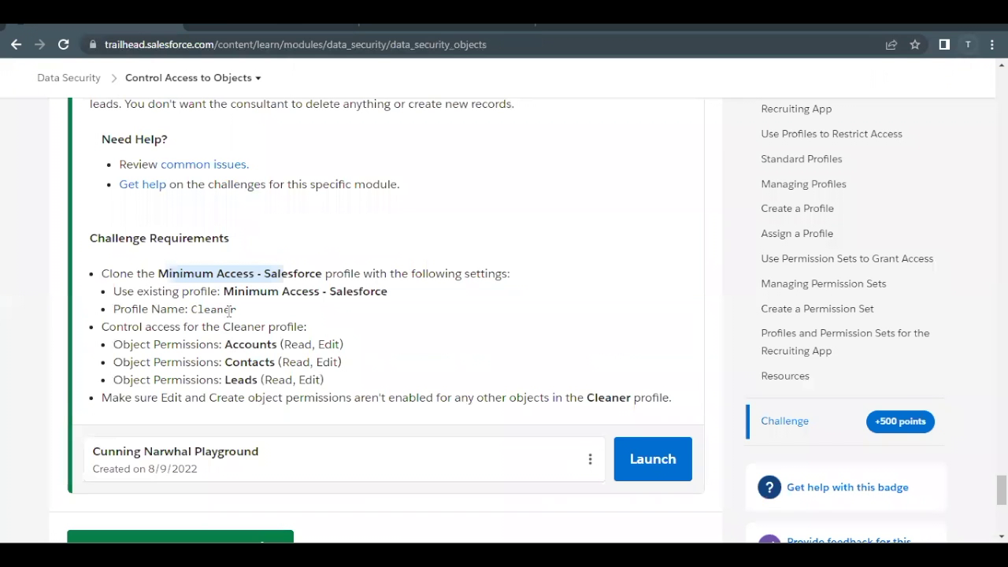
pyautogui.moveTo(192, 311); pyautogui.dragTo(244, 315)
pyautogui.hotkey('ctrl', 'c')
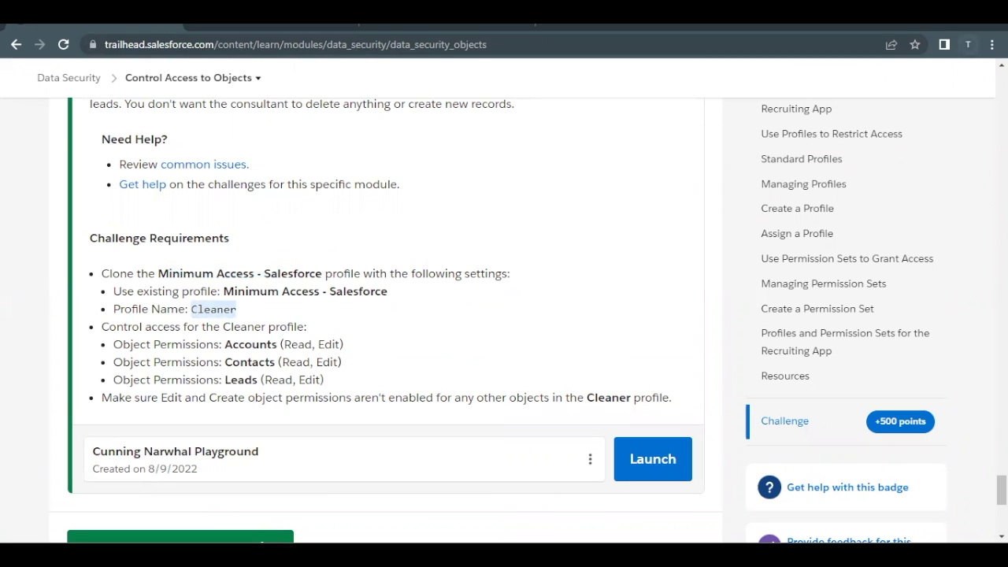
# - Paste 'Cleaner' as the clone's profile name and save it
pyautogui.click(419, 29)
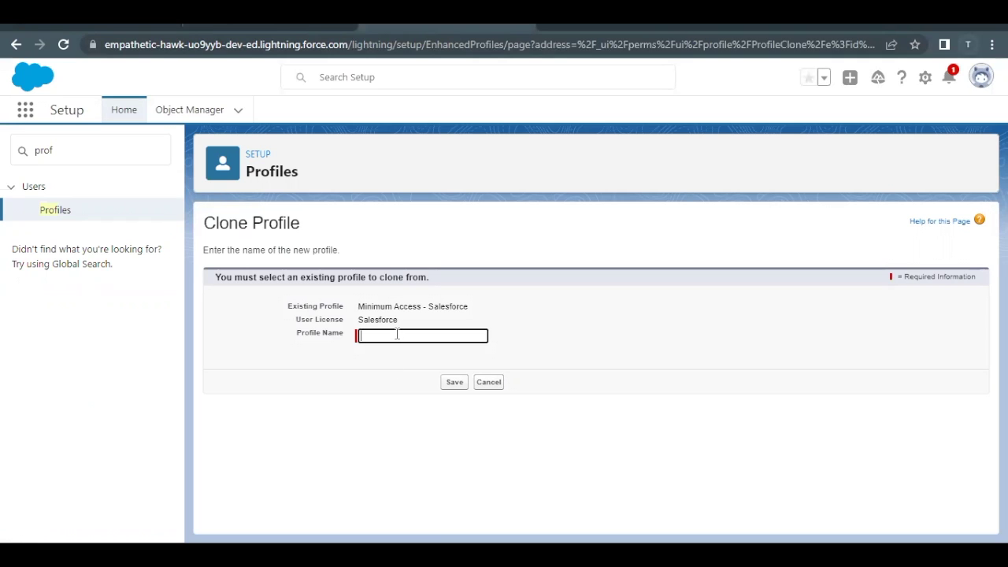
pyautogui.hotkey('ctrl', 'v')
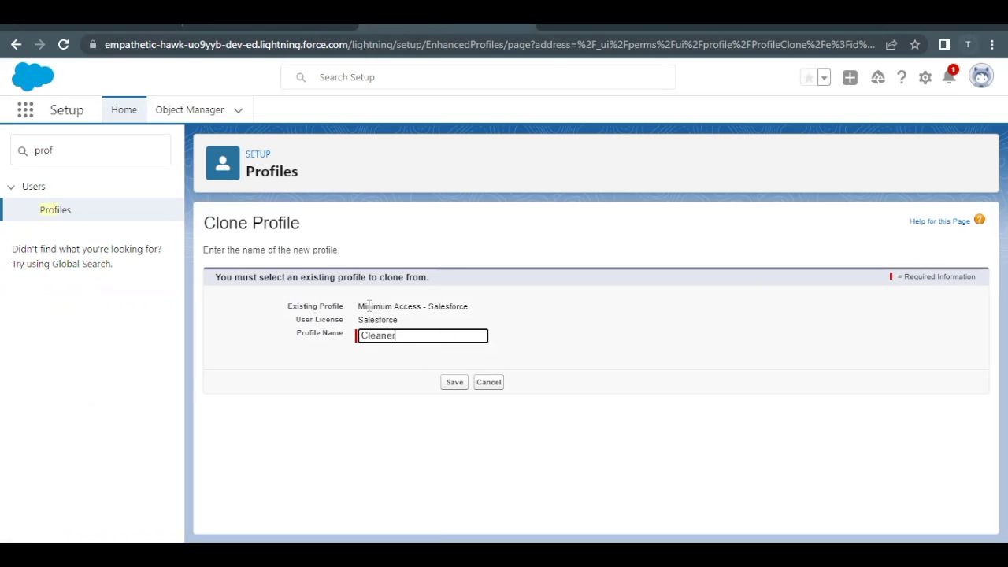
pyautogui.moveTo(372, 306); pyautogui.dragTo(500, 310)
pyautogui.click(454, 382)
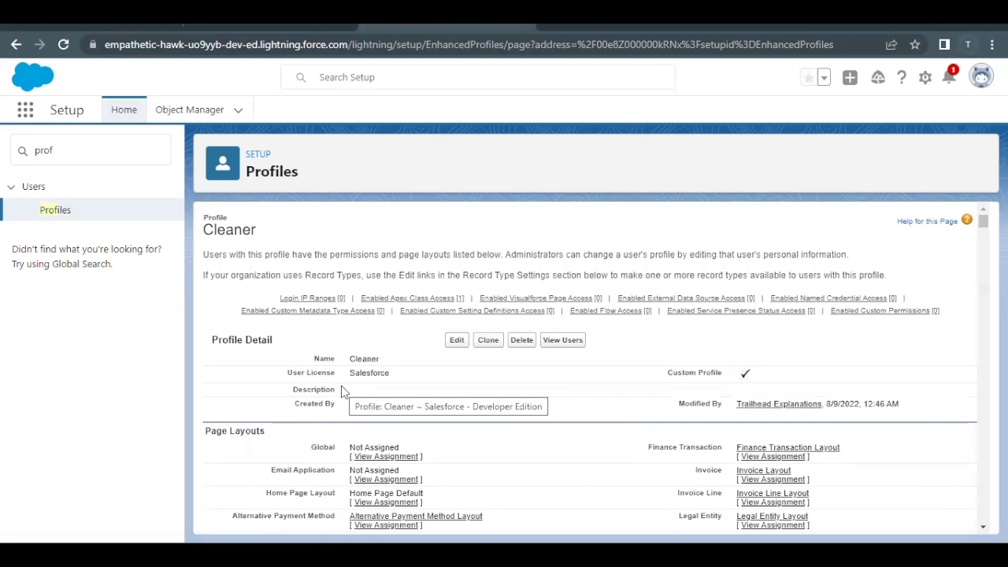
pyautogui.scroll(-1, 341, 391)
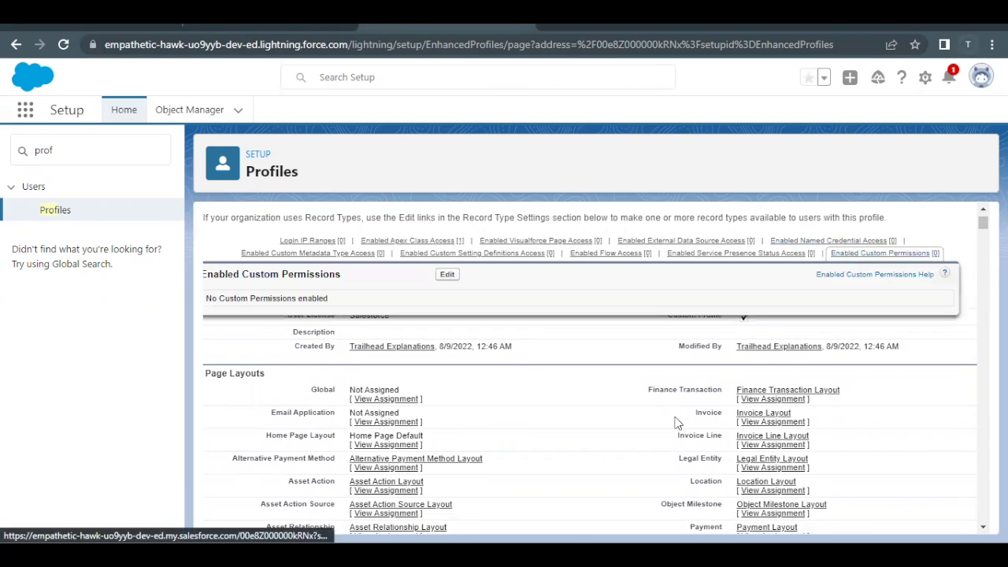
pyautogui.moveTo(983, 223); pyautogui.dragTo(983, 496)
pyautogui.scroll(-5, 689, 316)
pyautogui.scroll(15, 689, 316)
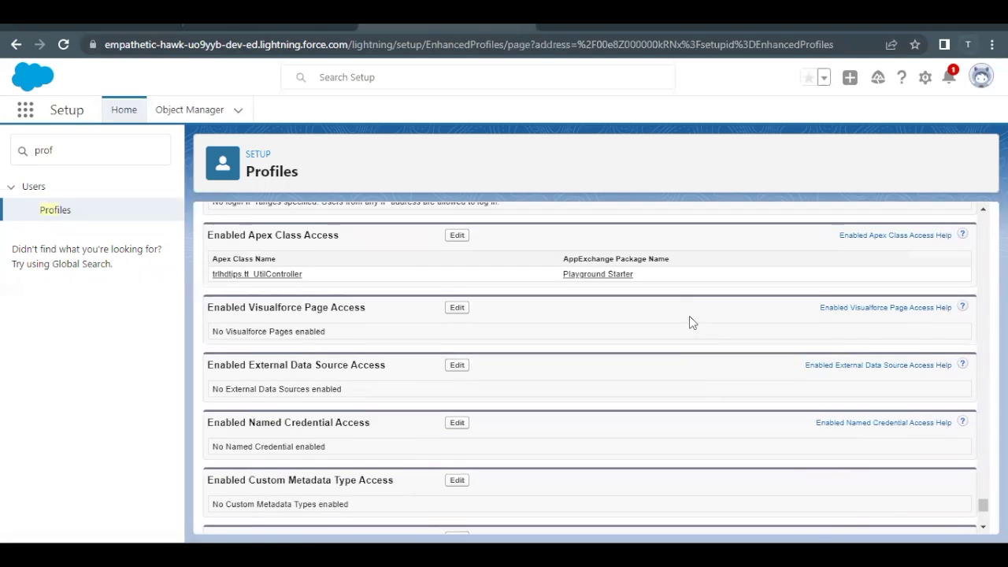
pyautogui.scroll(6, 689, 321)
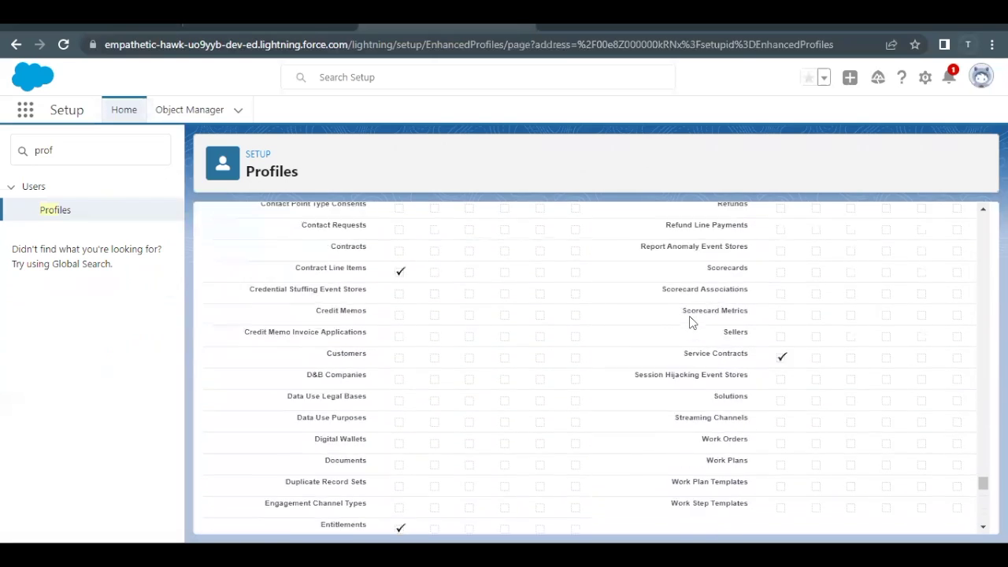
pyautogui.scroll(7, 689, 320)
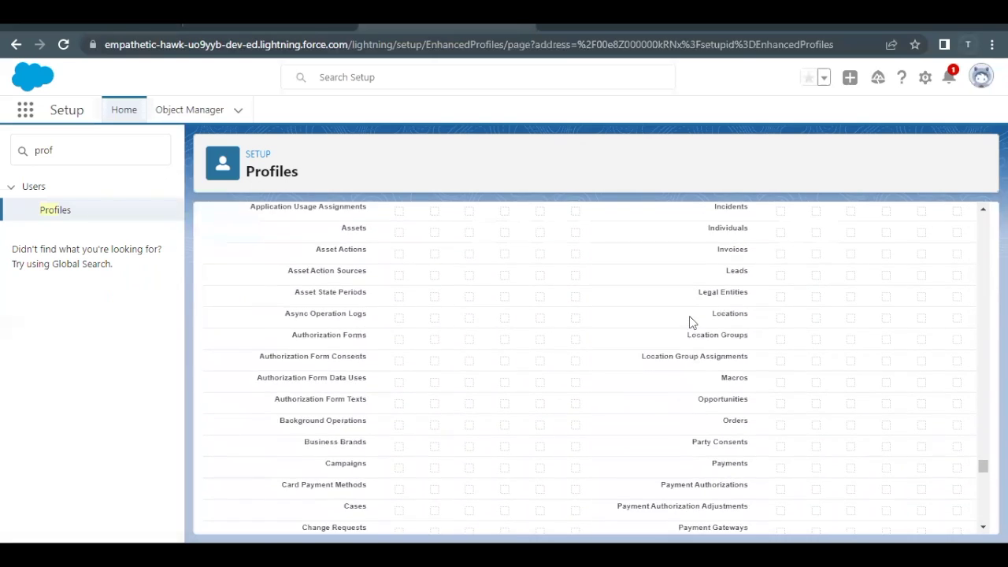
pyautogui.moveTo(341, 298); pyautogui.dragTo(202, 295)
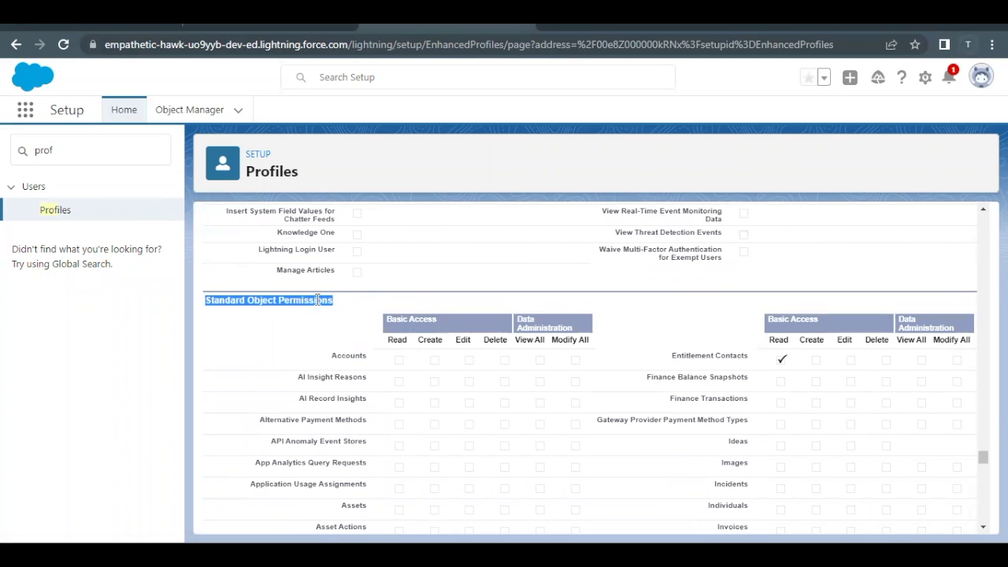
pyautogui.scroll(-1, 317, 299)
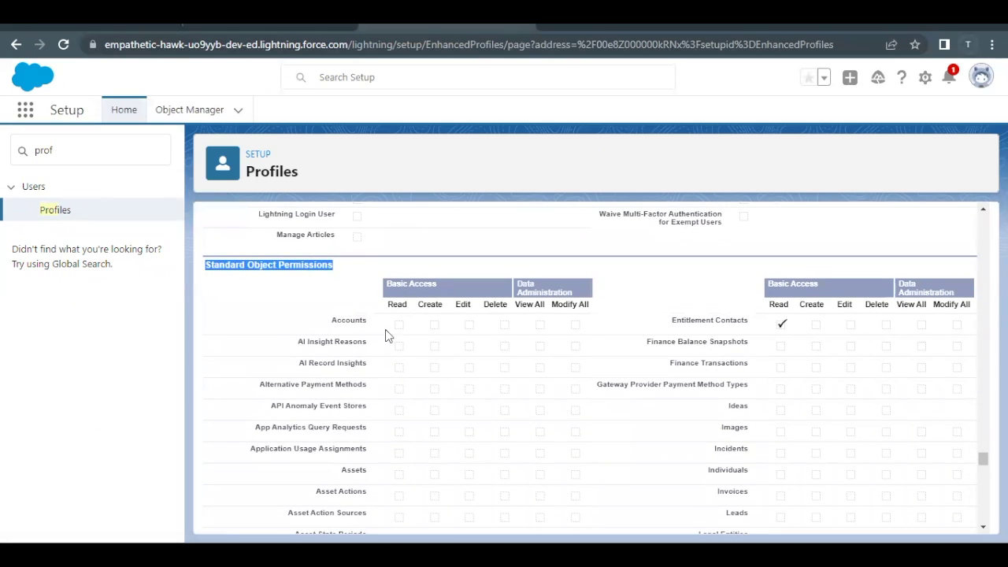
pyautogui.moveTo(367, 322); pyautogui.dragTo(352, 321)
pyautogui.scroll(-20, 352, 321)
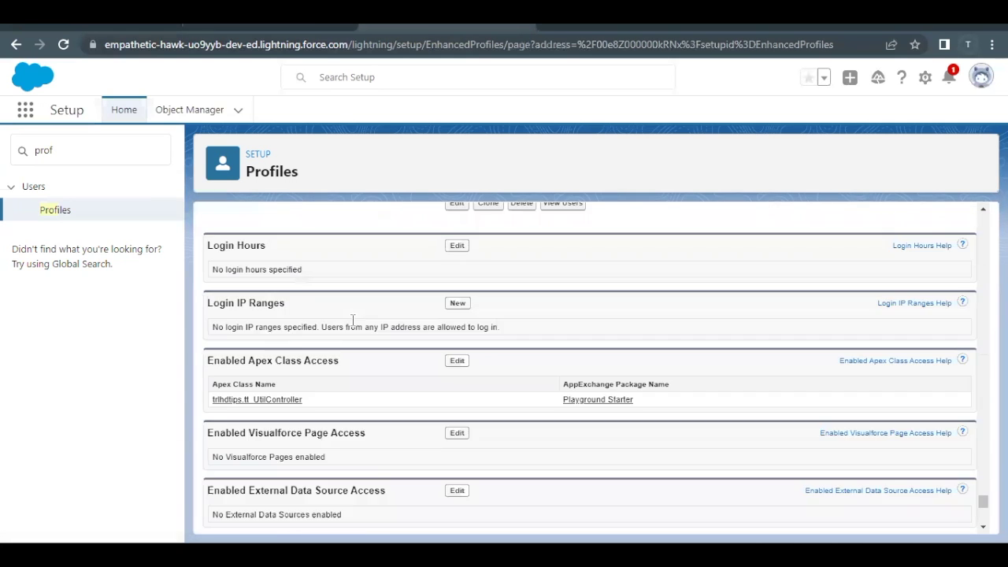
pyautogui.scroll(10, 353, 320)
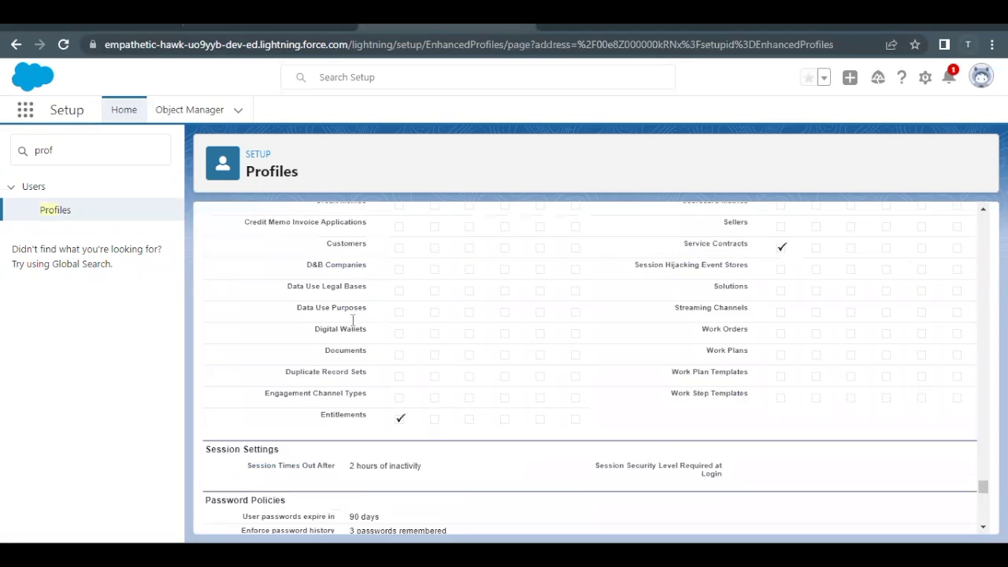
pyautogui.scroll(10, 352, 320)
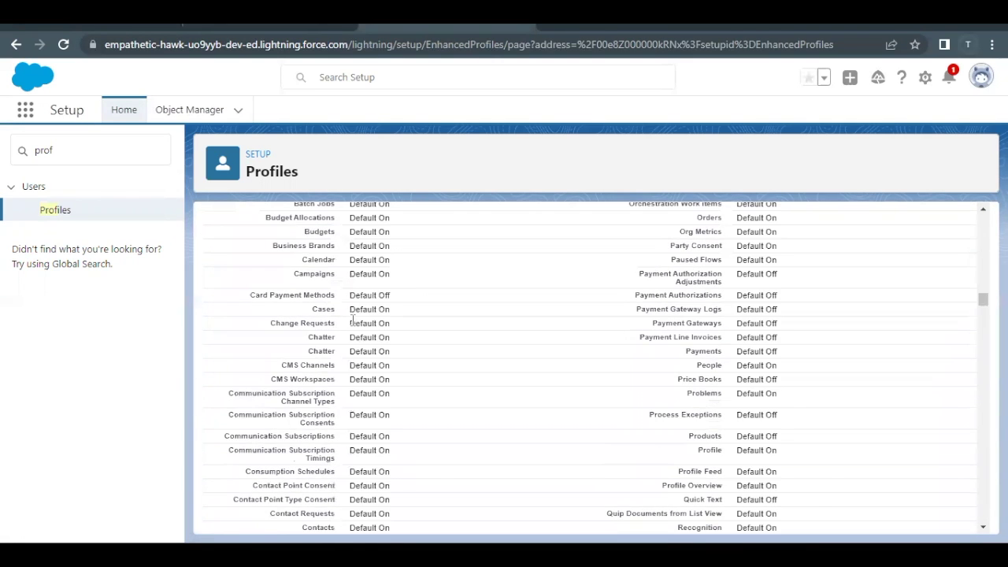
pyautogui.scroll(10, 352, 318)
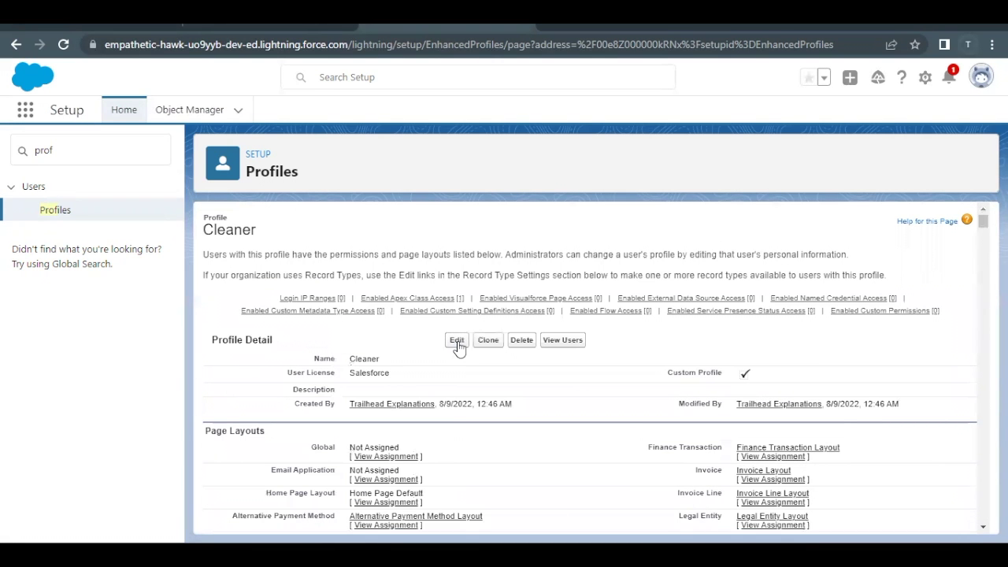
# - Open the Cleaner profile's edit form and scroll toward its object permissions
pyautogui.click(457, 341)
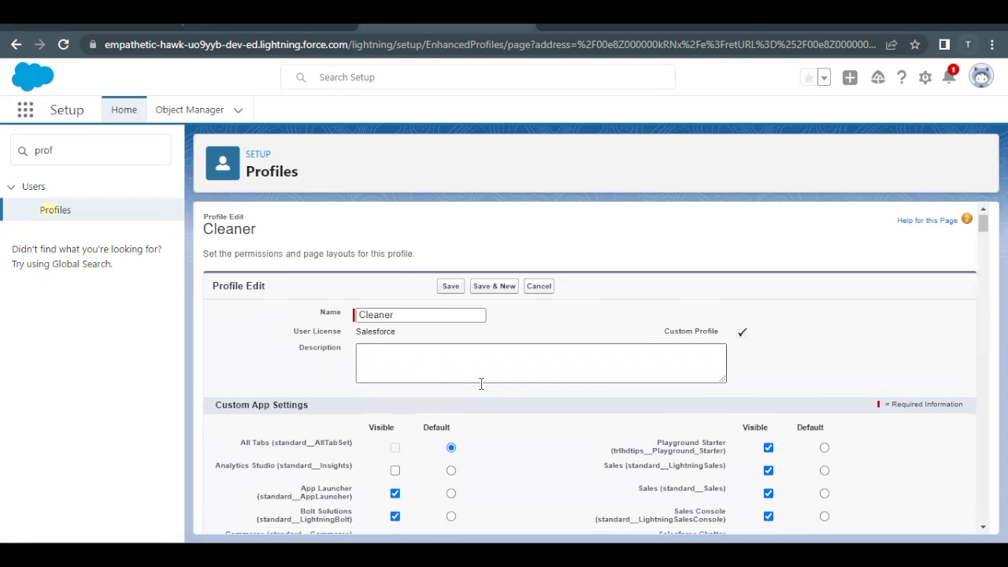
pyautogui.scroll(-15, 525, 331)
pyautogui.scroll(-15, 565, 263)
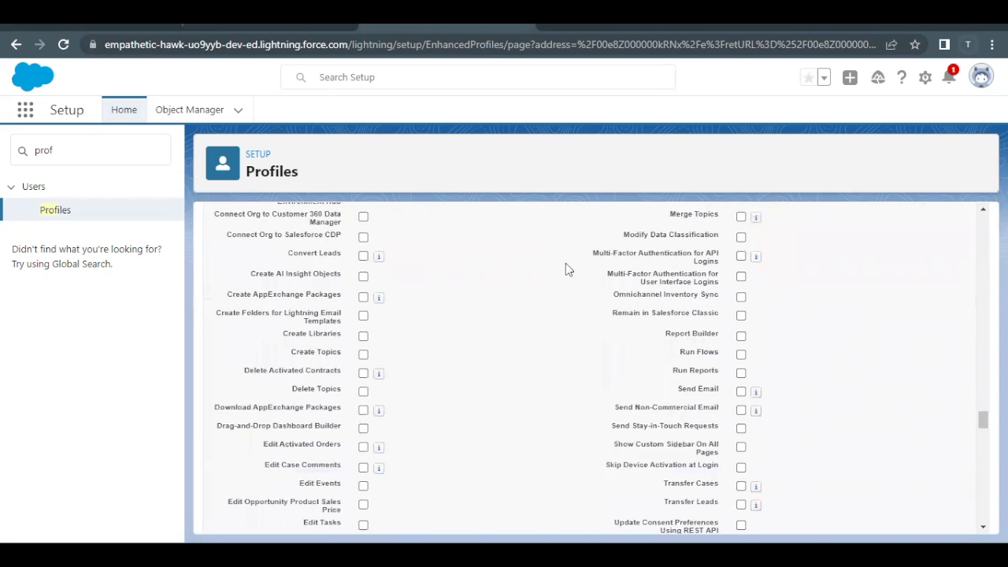
pyautogui.scroll(3, 566, 263)
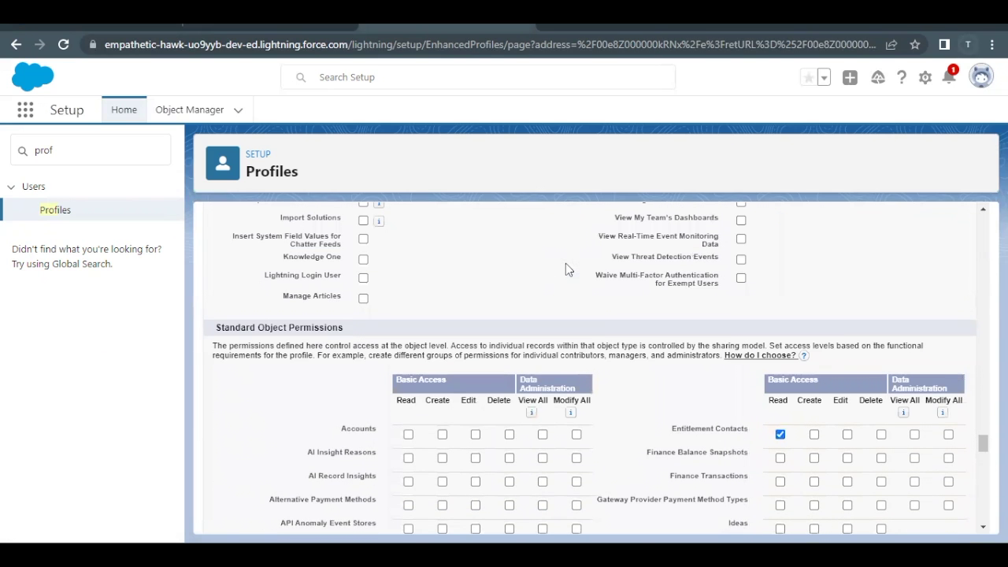
# - Tick Edit, which also ticks Read, for Accounts and Leads in Standard Object Permissions
pyautogui.moveTo(211, 331); pyautogui.dragTo(348, 339)
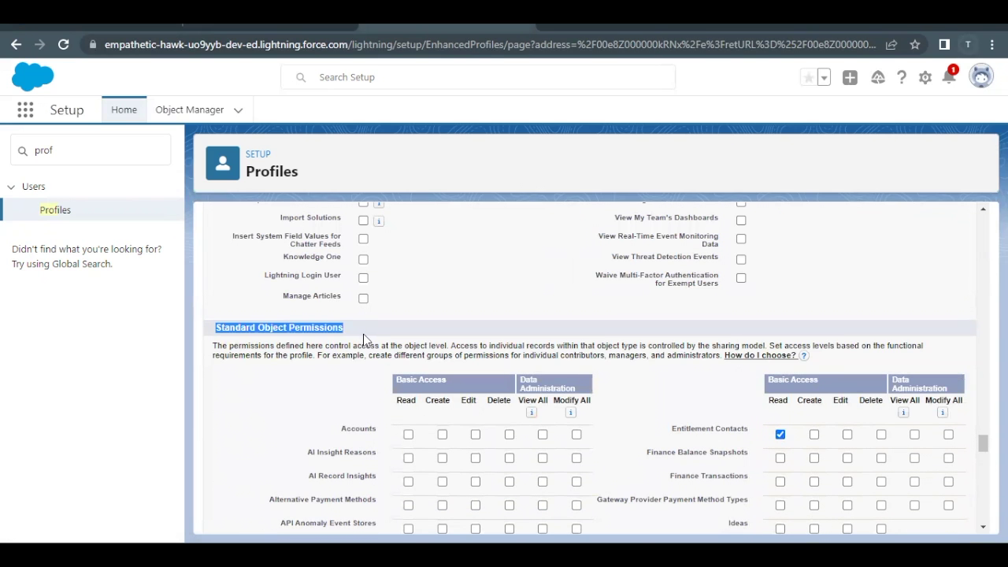
pyautogui.scroll(-2, 365, 338)
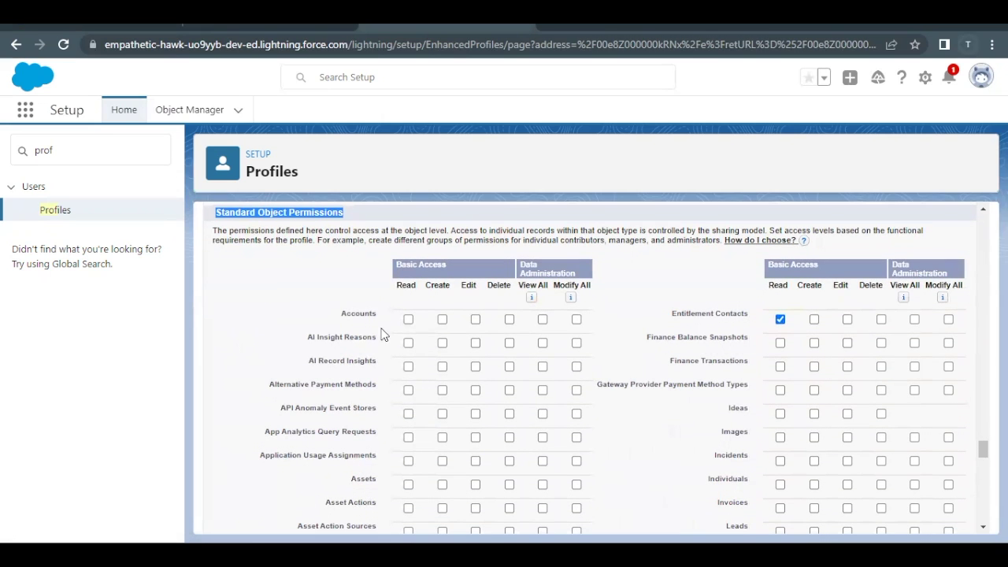
pyautogui.click(475, 320)
pyautogui.scroll(-3, 563, 367)
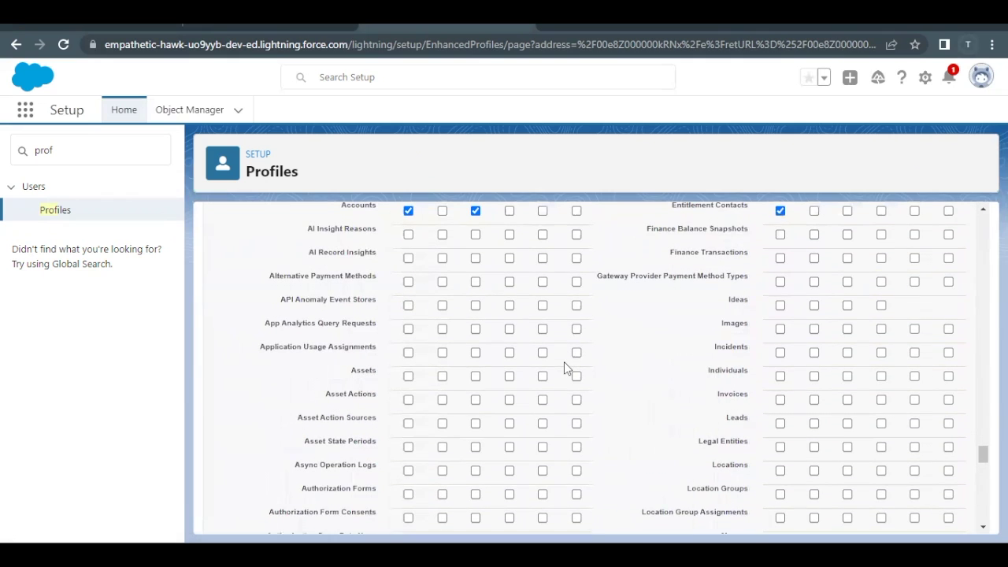
pyautogui.scroll(-1, 564, 367)
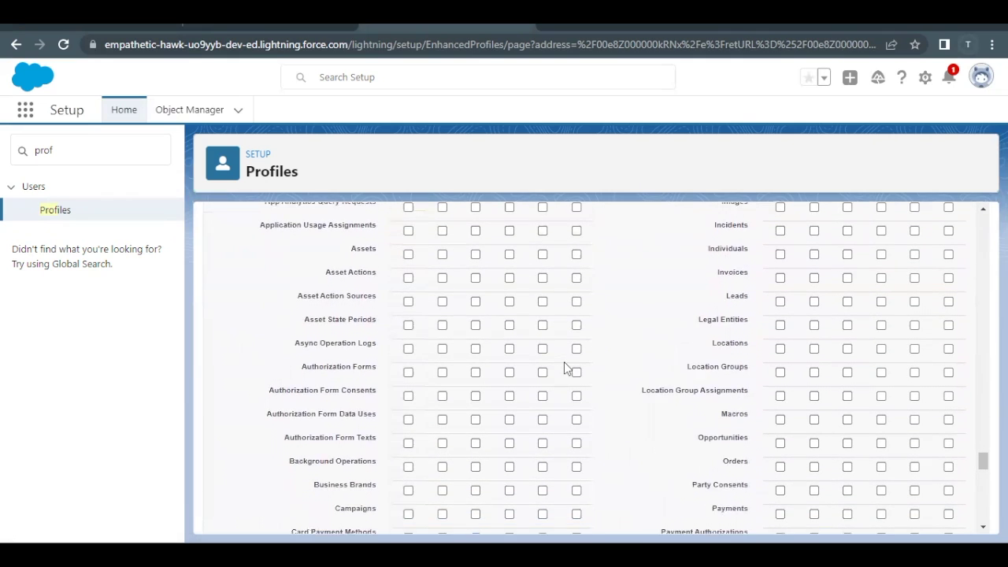
pyautogui.scroll(3, 858, 295)
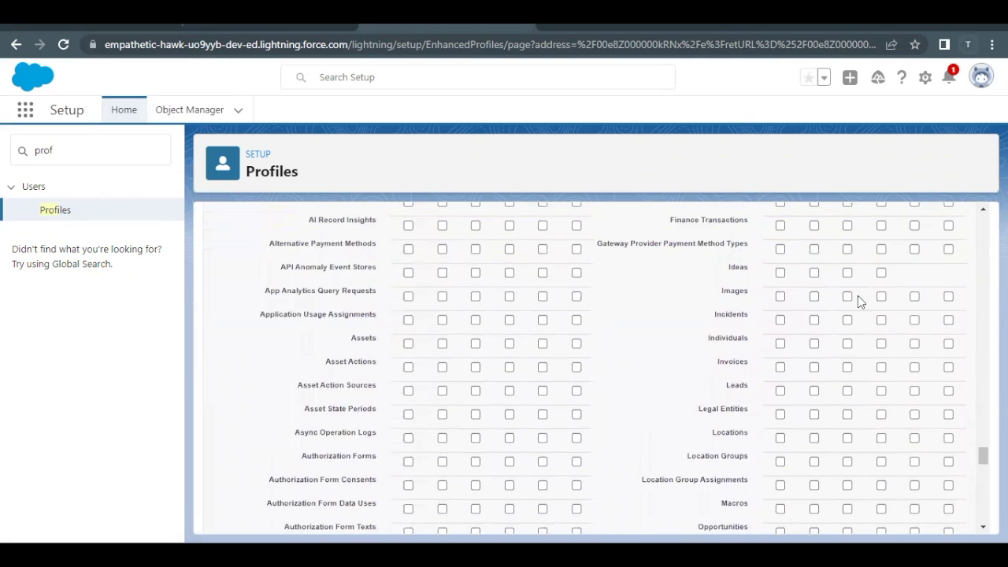
pyautogui.scroll(-1, 844, 415)
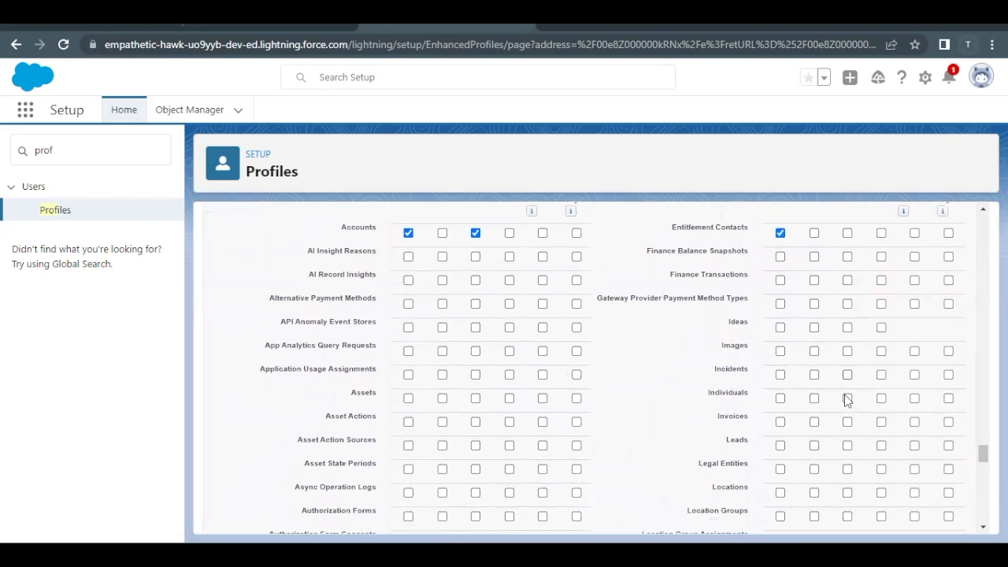
pyautogui.click(847, 427)
# - Tick Edit, which also ticks Read, for Contacts
pyautogui.scroll(2, 847, 426)
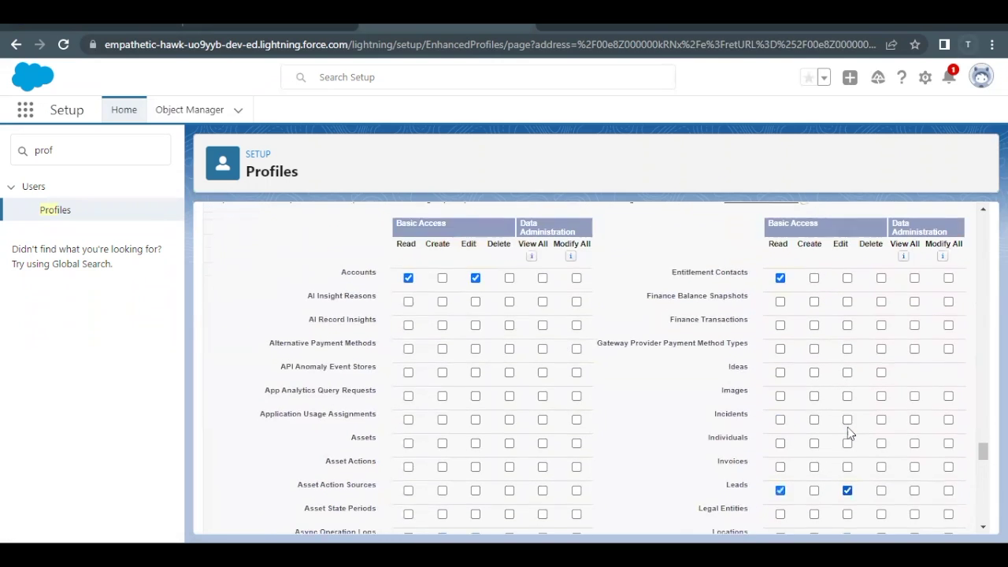
pyautogui.scroll(-2, 847, 427)
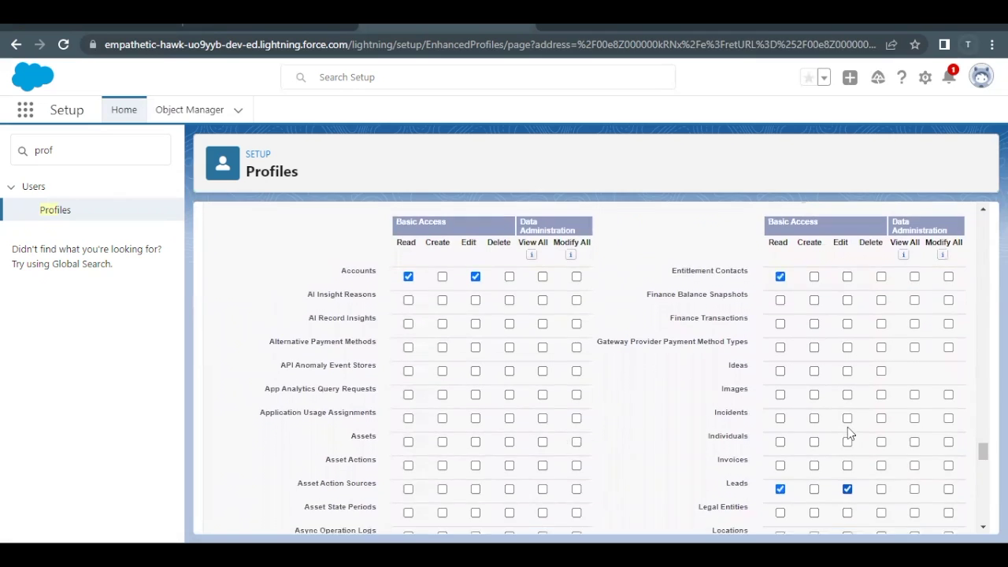
pyautogui.scroll(-9, 535, 443)
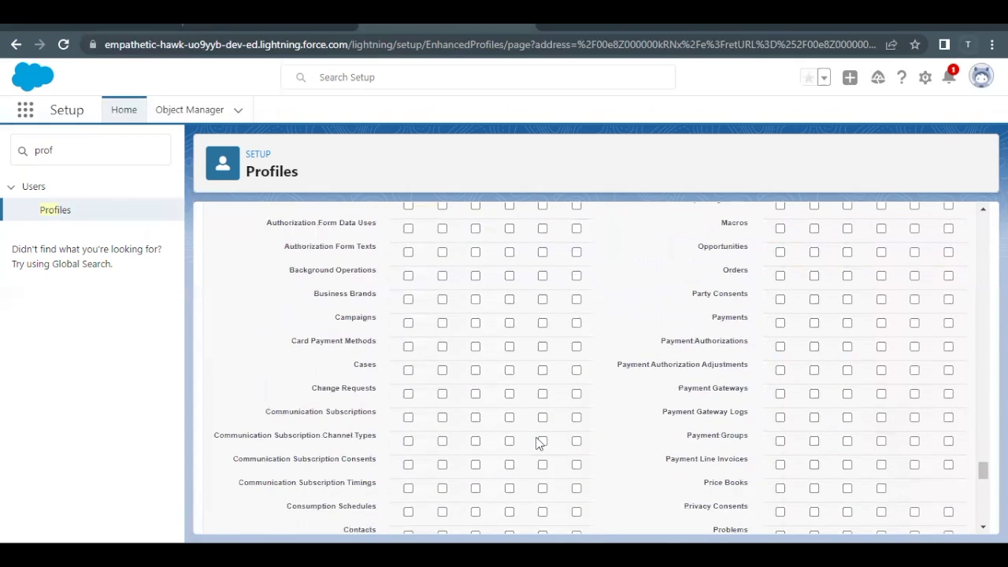
pyautogui.scroll(-3, 536, 444)
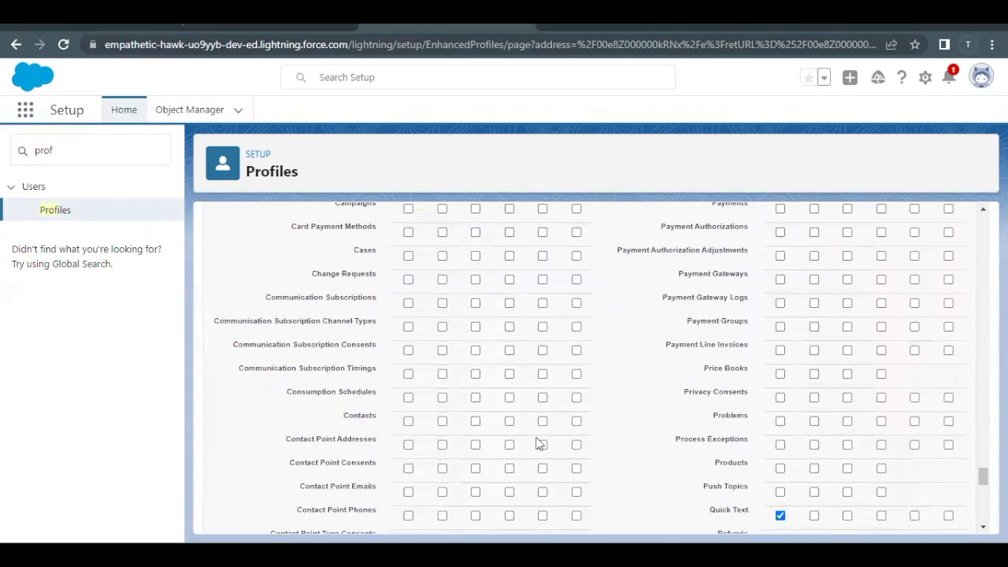
pyautogui.click(475, 418)
pyautogui.scroll(10, 475, 421)
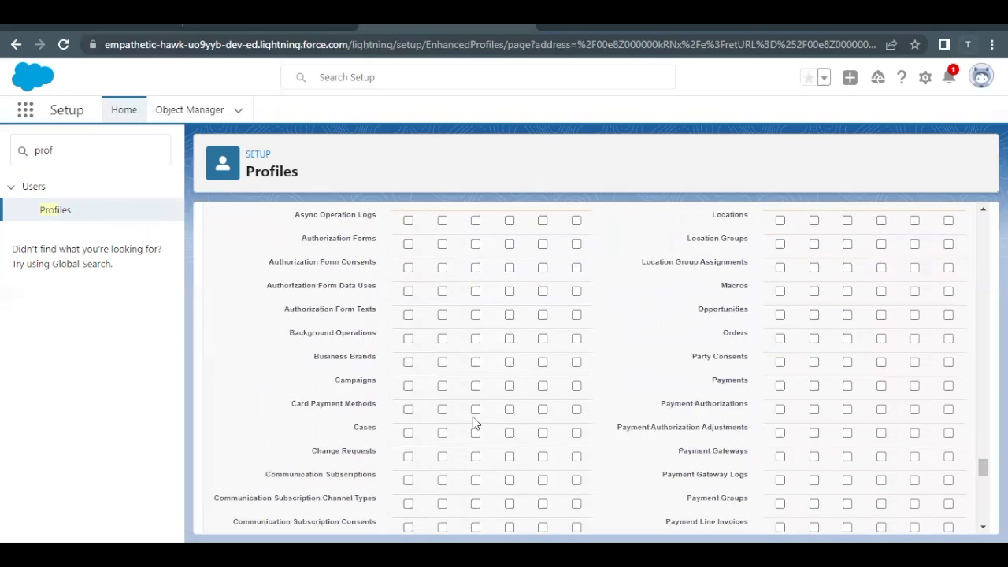
pyautogui.scroll(4, 472, 417)
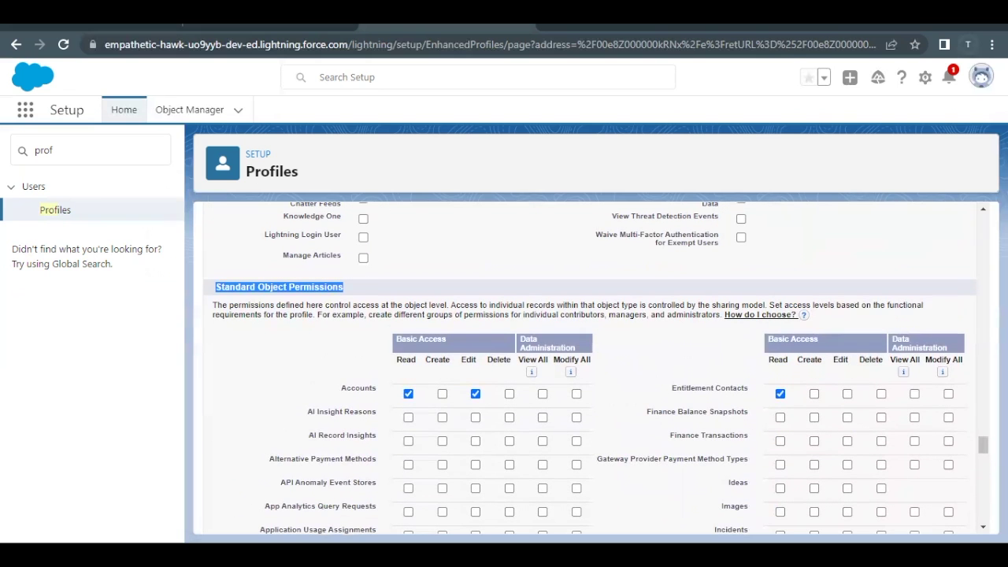
pyautogui.click(42, 26)
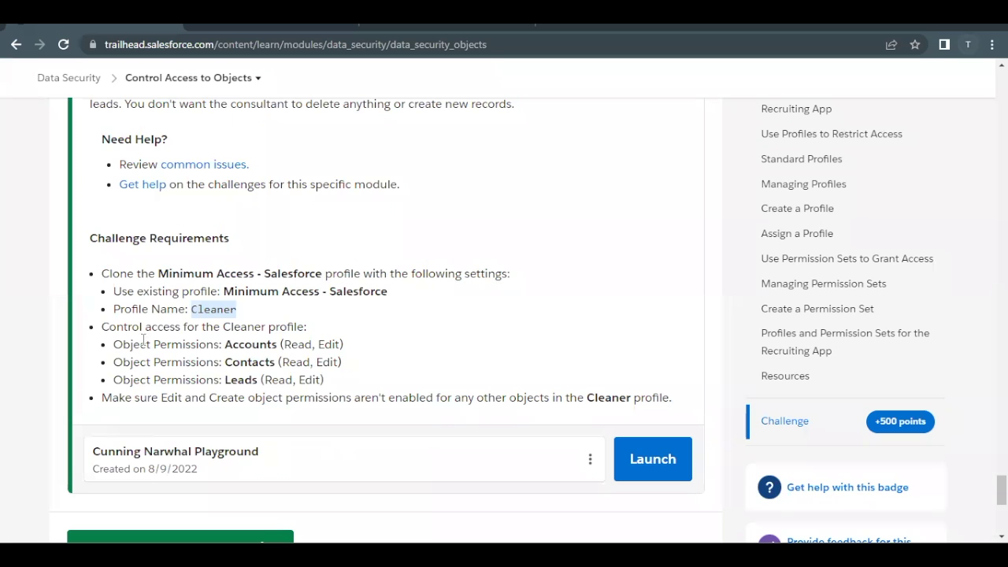
# - Confirm the challenge requires Read and Edit on Accounts, Contacts and Leads
pyautogui.moveTo(212, 344); pyautogui.dragTo(315, 376)
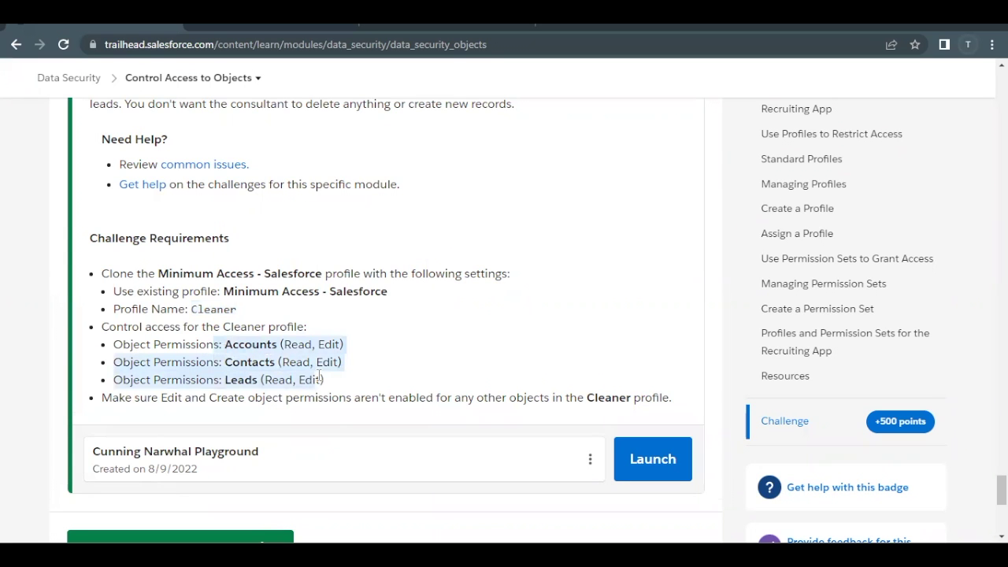
pyautogui.scroll(-1, 319, 376)
pyautogui.moveTo(174, 367); pyautogui.dragTo(275, 370)
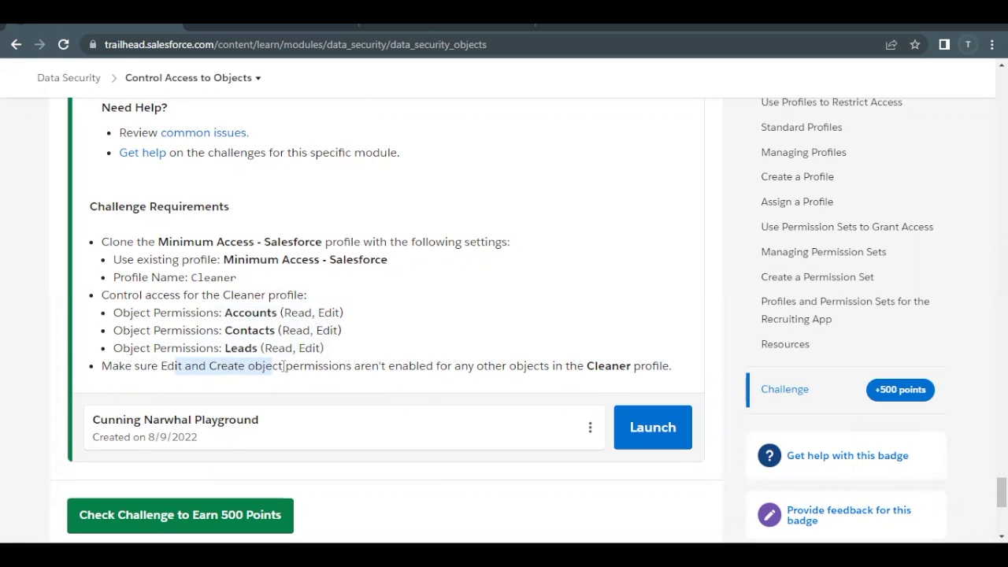
# - Verify the Read/Edit ticks on Accounts, Contacts and Leads, then save the Cleaner profile
pyautogui.click(395, 28)
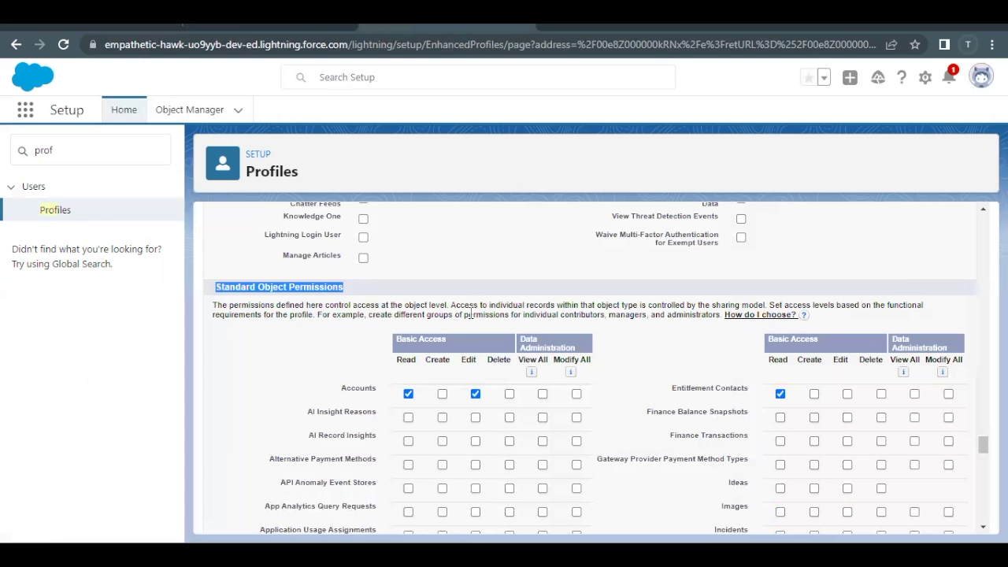
pyautogui.scroll(-3, 449, 360)
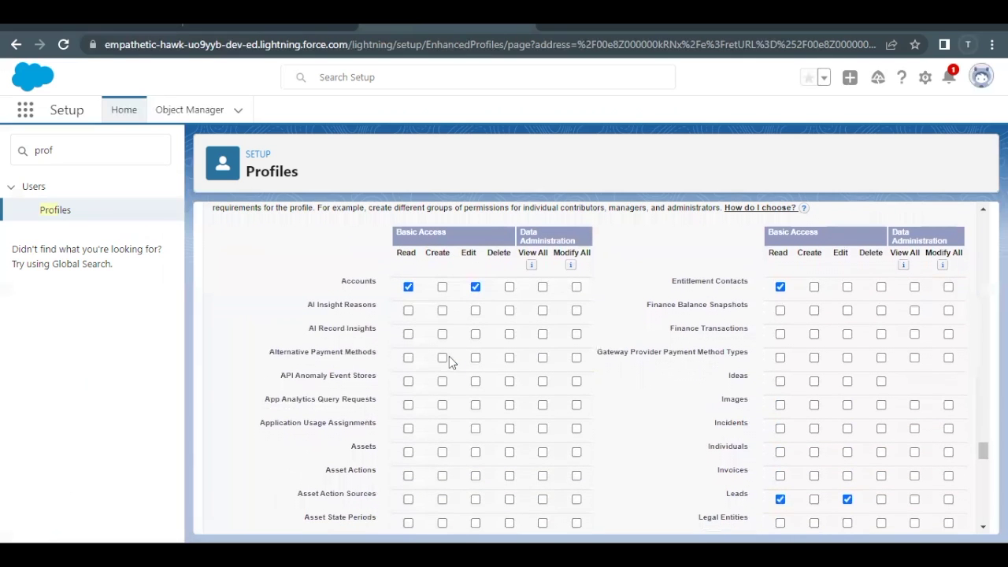
pyautogui.scroll(-1, 549, 342)
pyautogui.scroll(2, 549, 343)
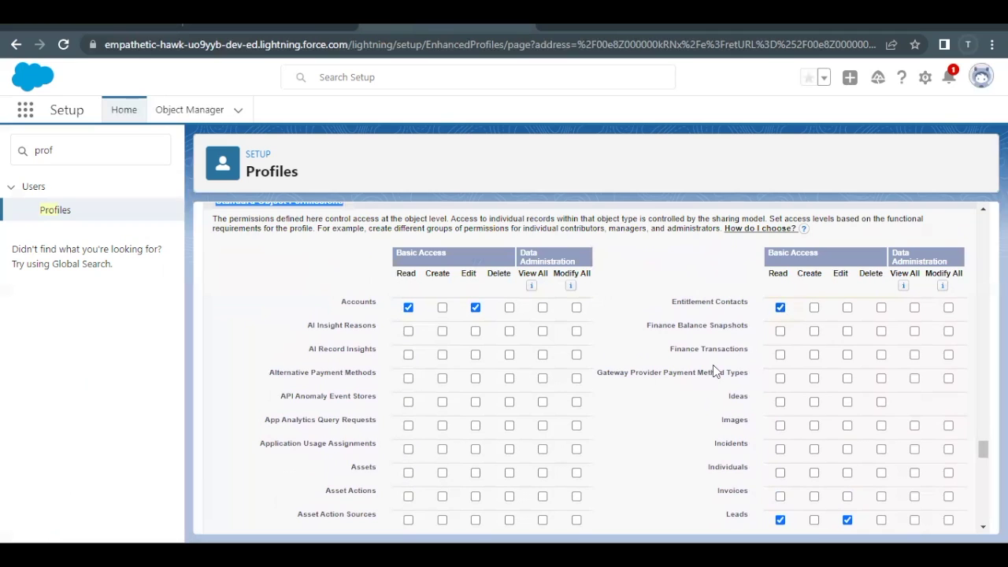
pyautogui.scroll(-5, 713, 365)
pyautogui.scroll(-5, 713, 365)
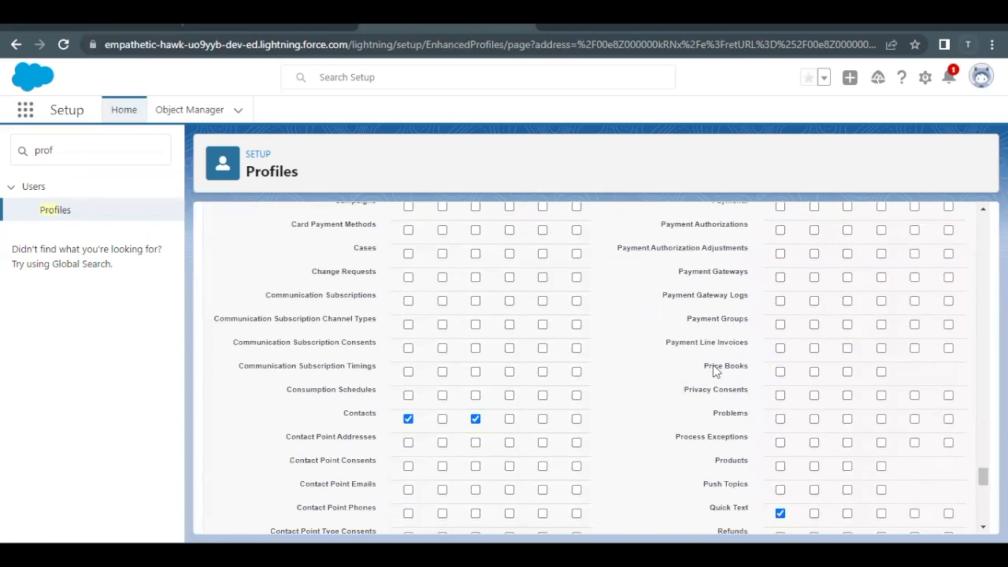
pyautogui.scroll(-1, 713, 365)
pyautogui.scroll(-3, 437, 353)
pyautogui.scroll(-1, 439, 358)
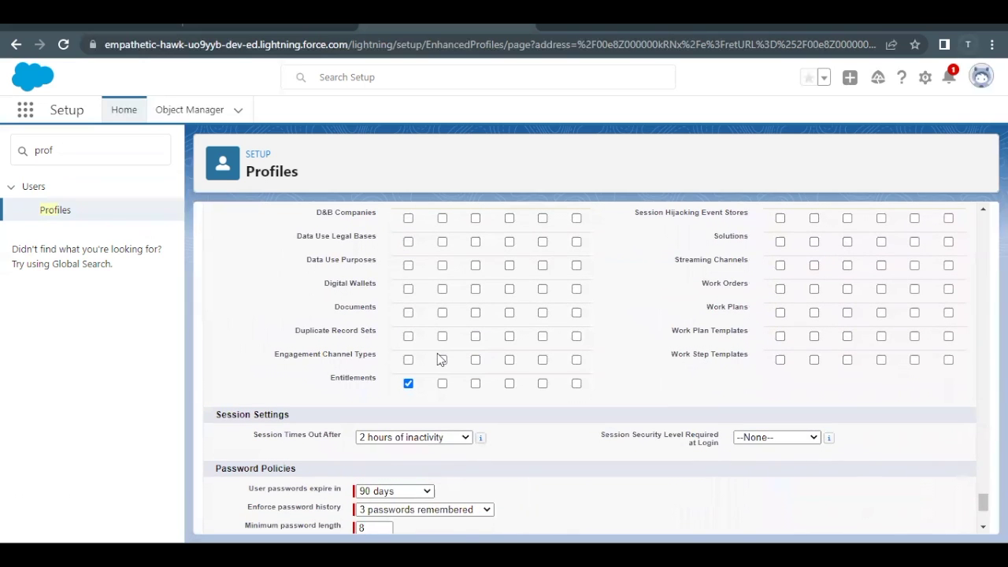
pyautogui.scroll(1, 438, 359)
pyautogui.scroll(-3, 438, 358)
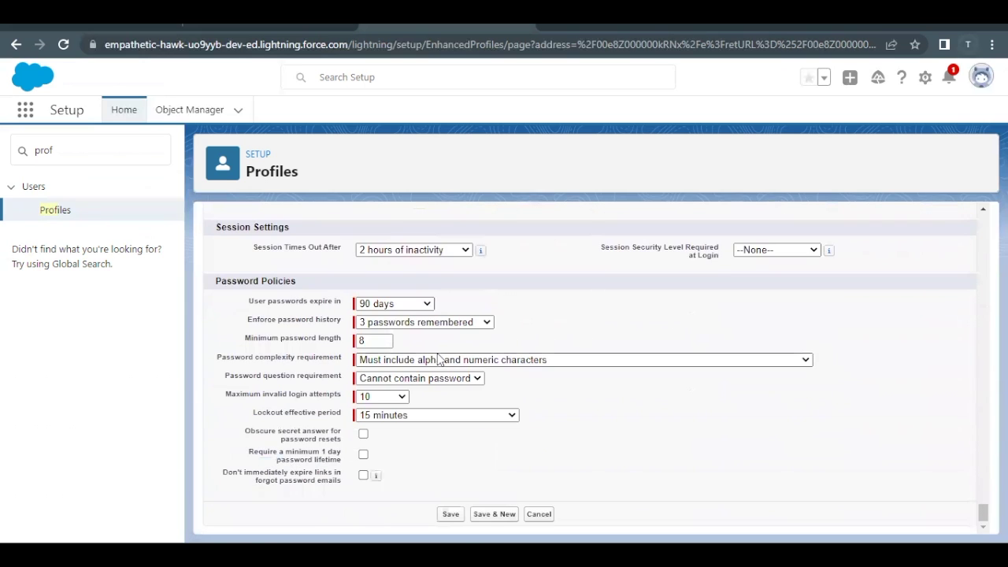
pyautogui.scroll(20, 438, 359)
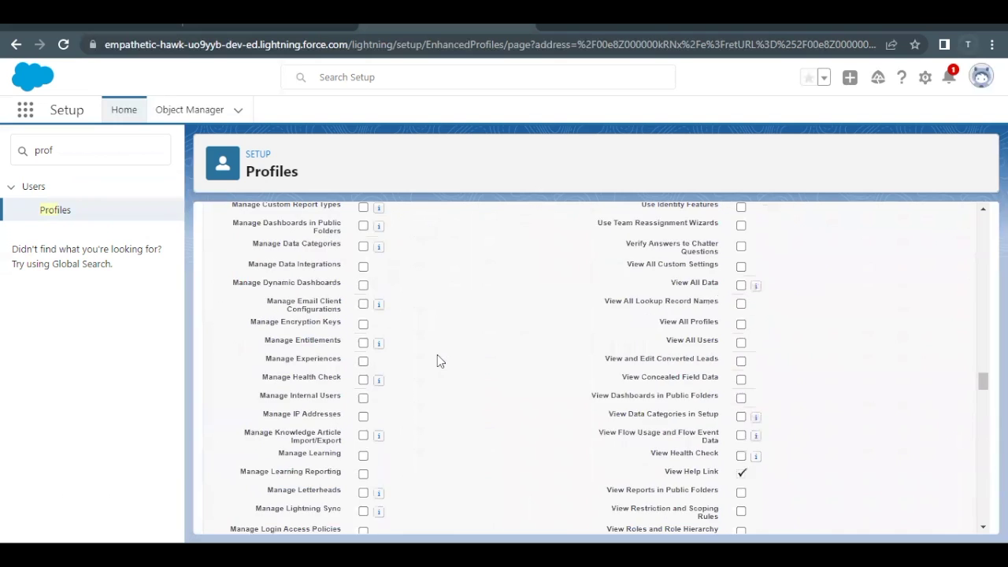
pyautogui.scroll(10, 437, 354)
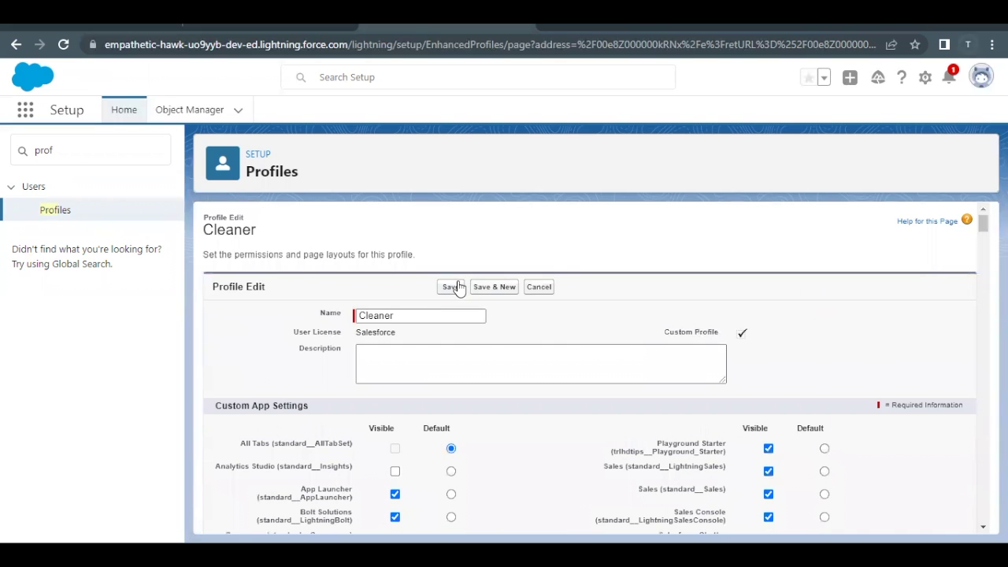
pyautogui.click(453, 287)
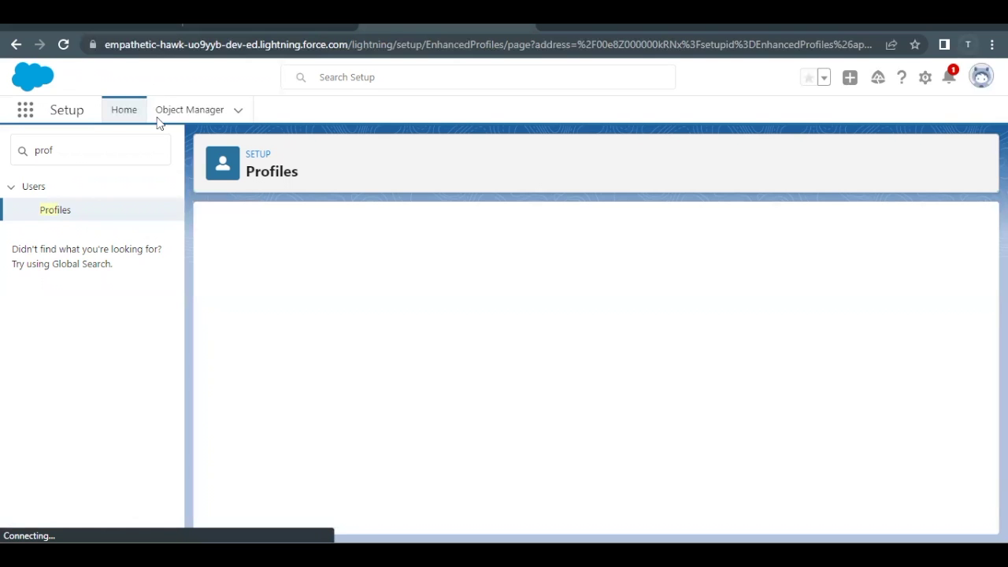
# - Run Check Challenge on Trailhead to earn the 500 points
pyautogui.click(100, 30)
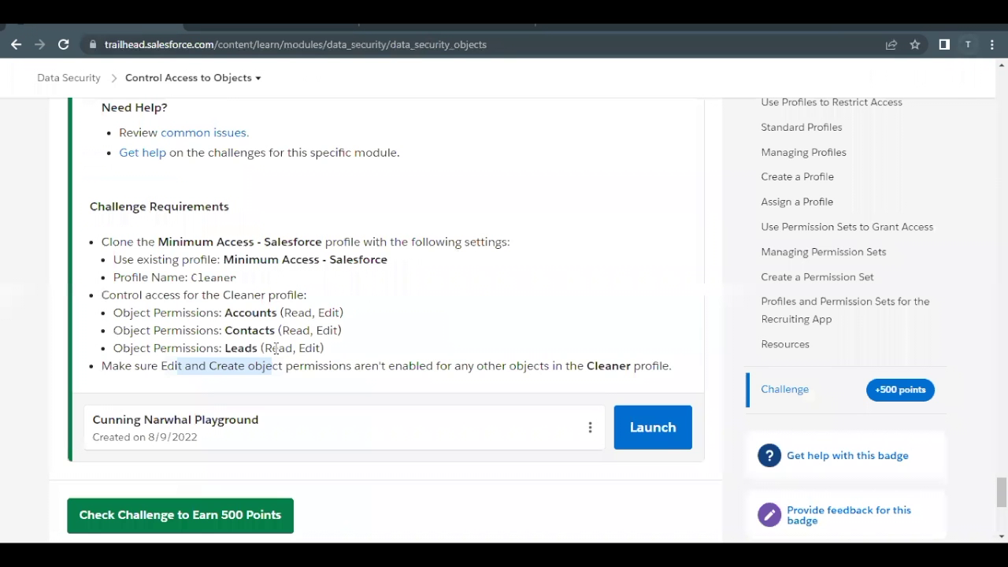
pyautogui.scroll(-2, 276, 351)
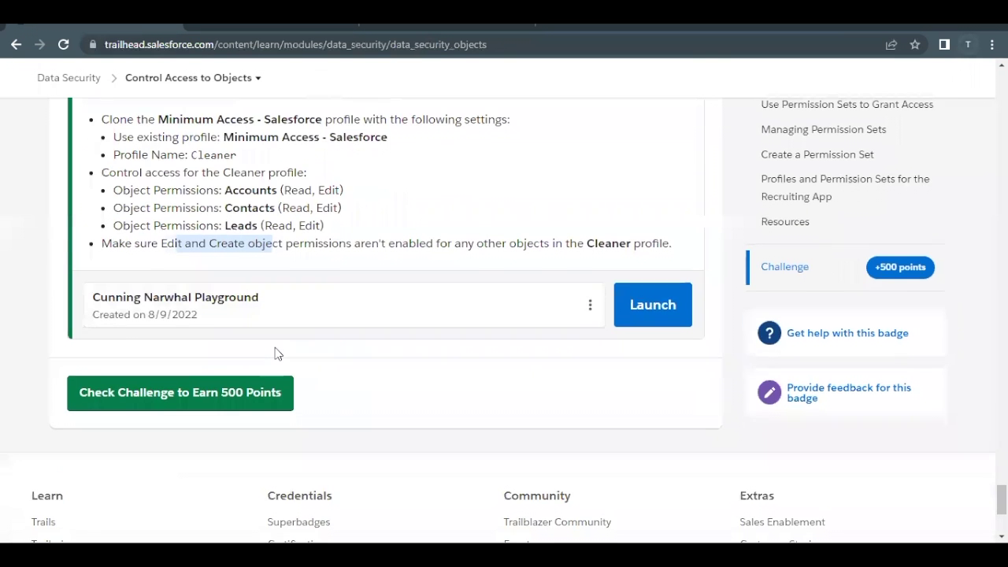
pyautogui.click(208, 394)
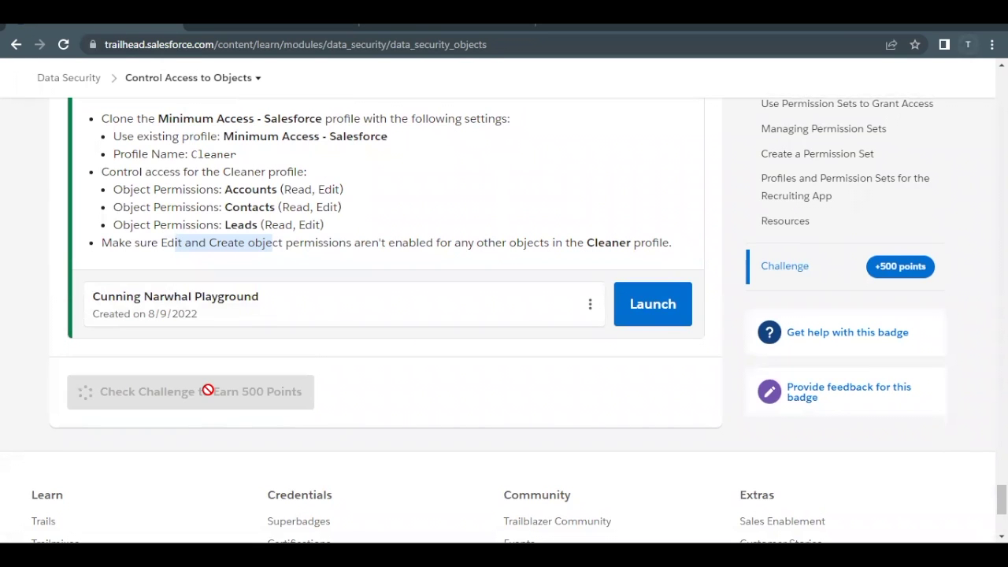